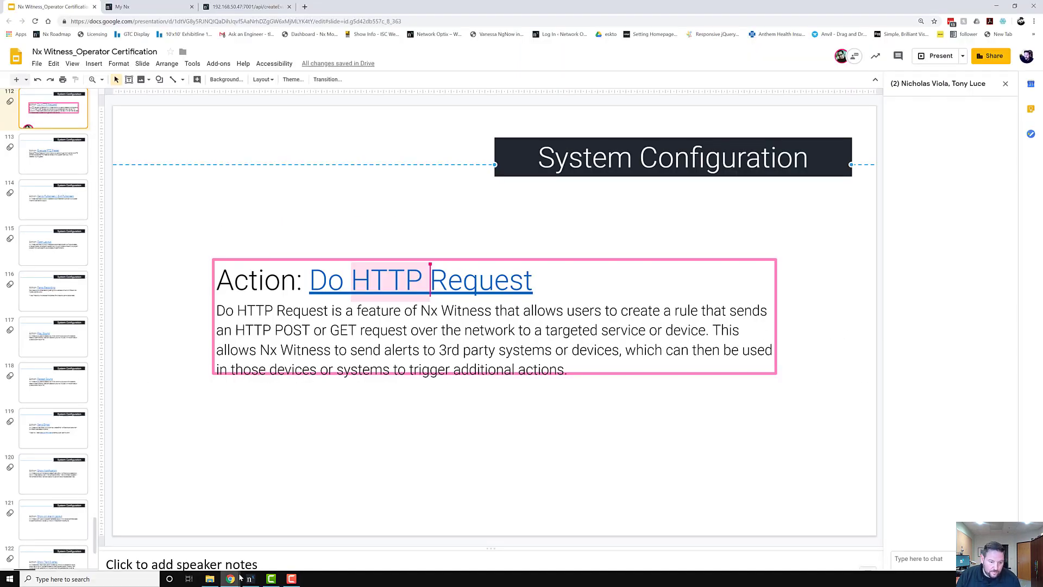
Bring up the client and open Camera Rules from the fisheye camera's context menu.
left_click(251, 579)
left_click_drag(560, 131, 402, 57)
right_click(470, 150)
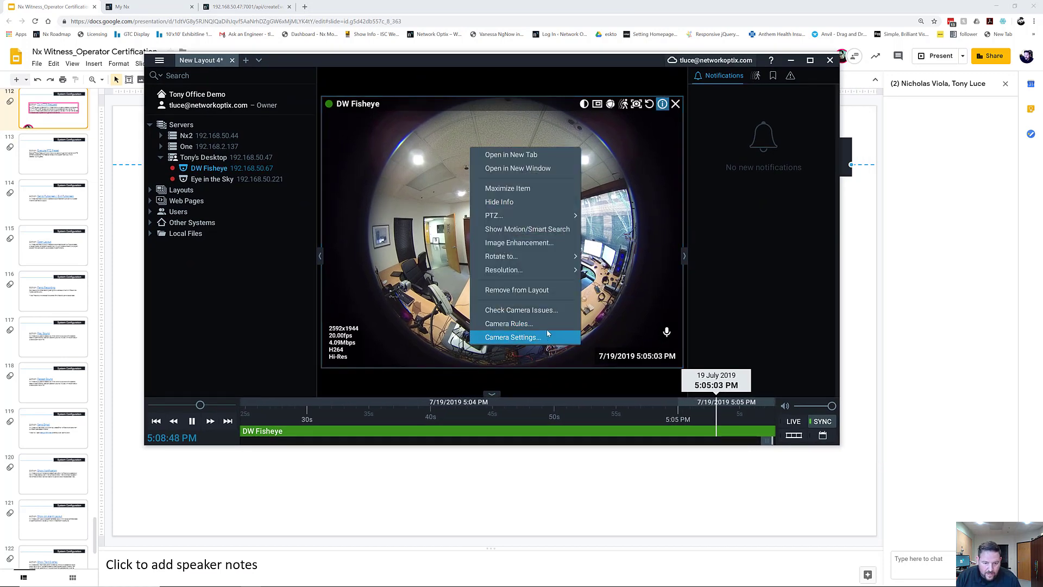
left_click(546, 325)
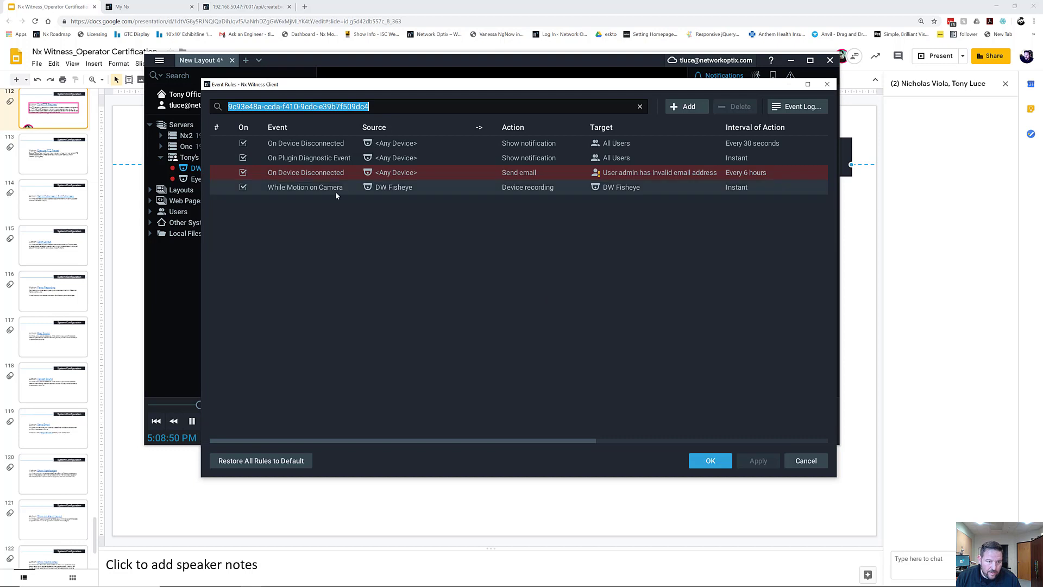
Clear the camera filter, sort rules by Event, and select the On Soft Trigger rule.
left_click(641, 107)
scroll(489, 228, "down", 3)
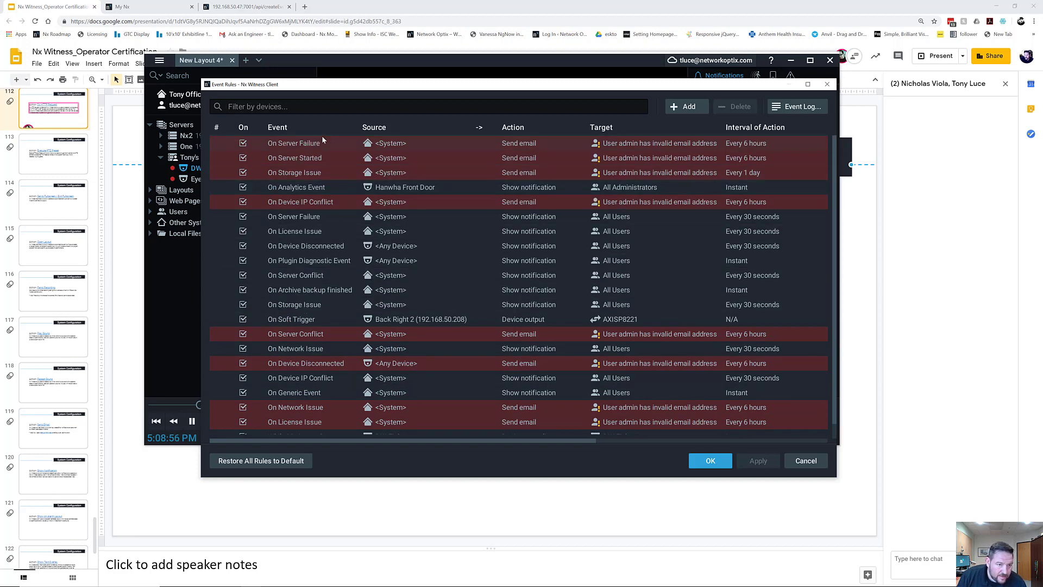
left_click(322, 129)
scroll(342, 261, "down", 1)
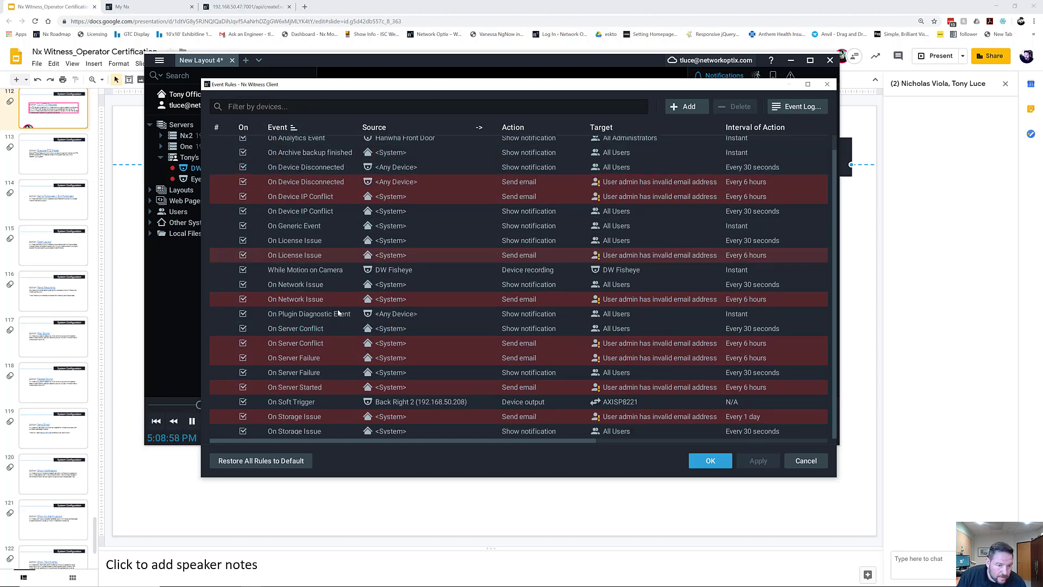
left_click(492, 355)
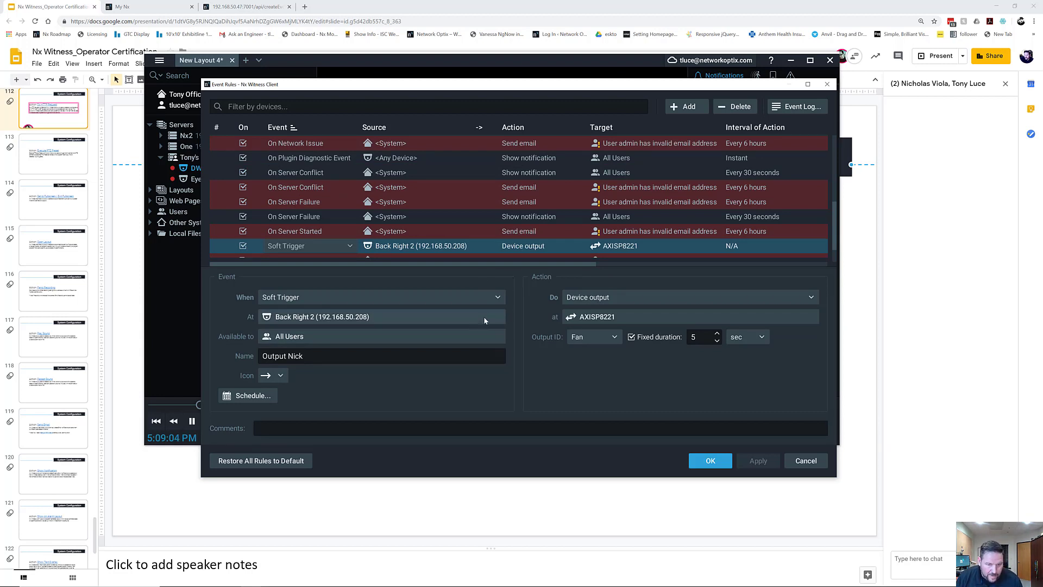
Switch the Soft Trigger action to Do HTTP request, no action interval, content type Auto.
left_click(569, 296)
left_click(607, 341)
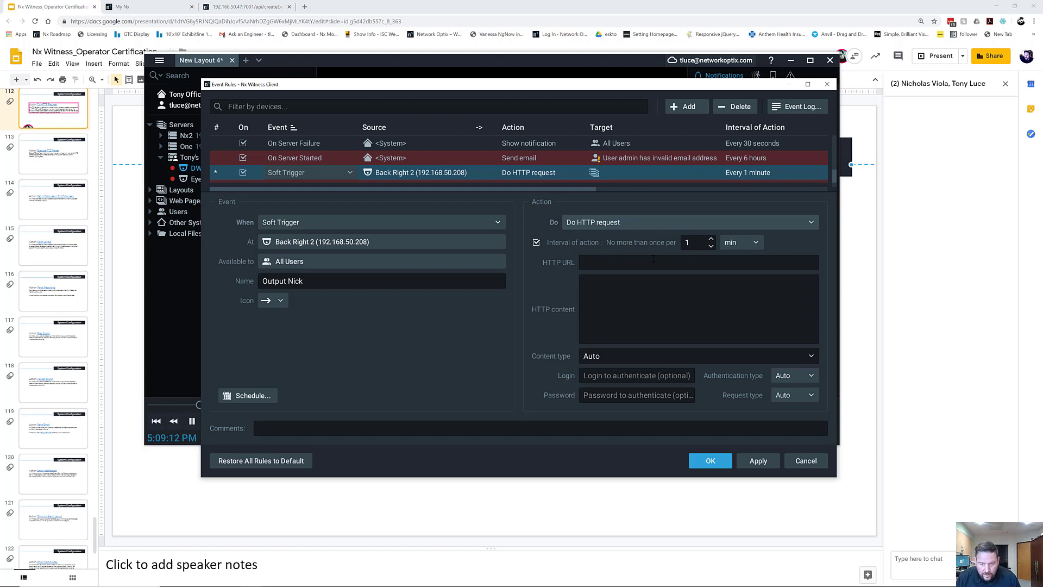
left_click(536, 243)
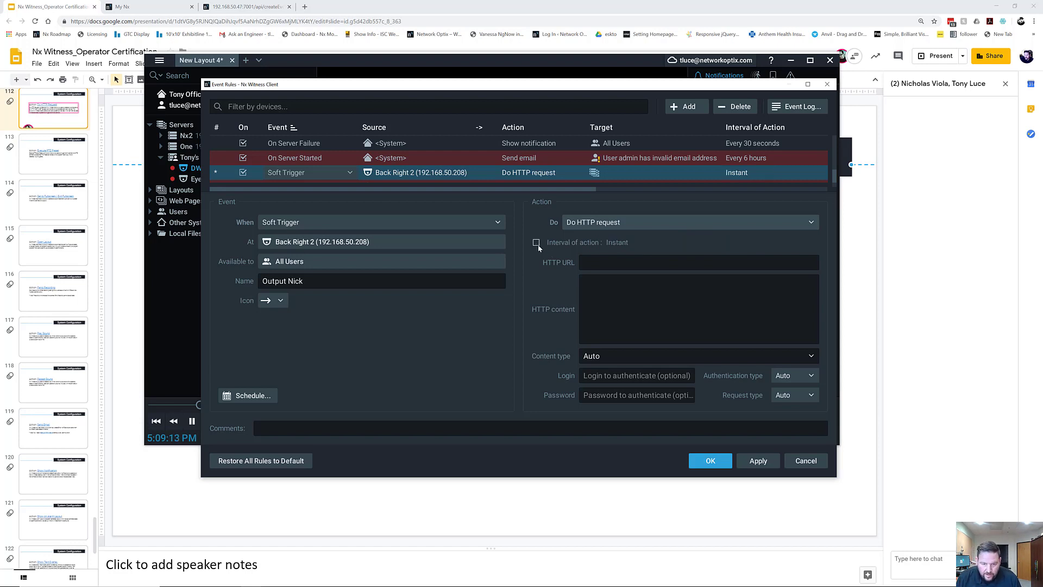
left_click(620, 260)
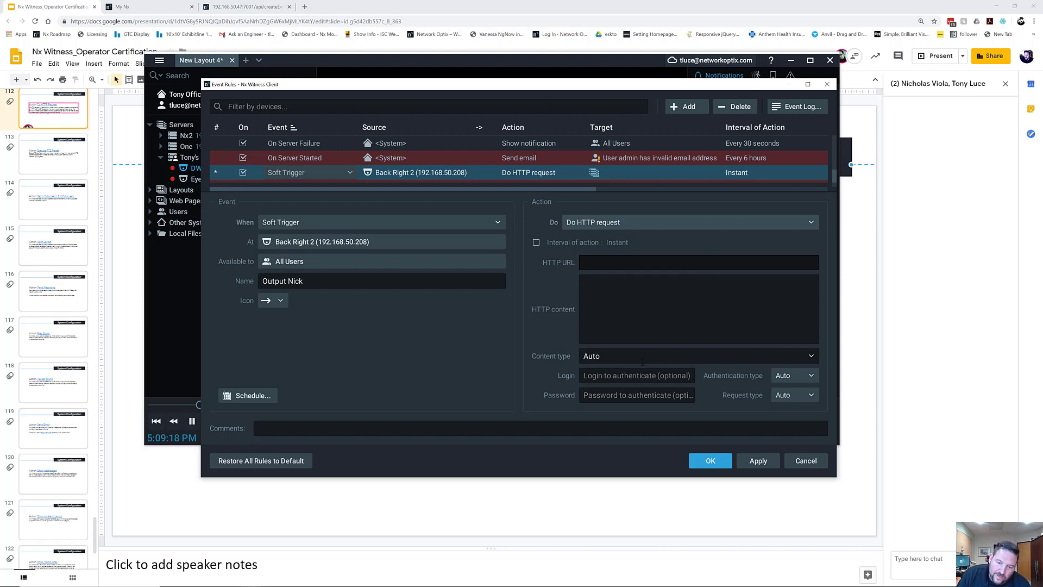
left_click(816, 356)
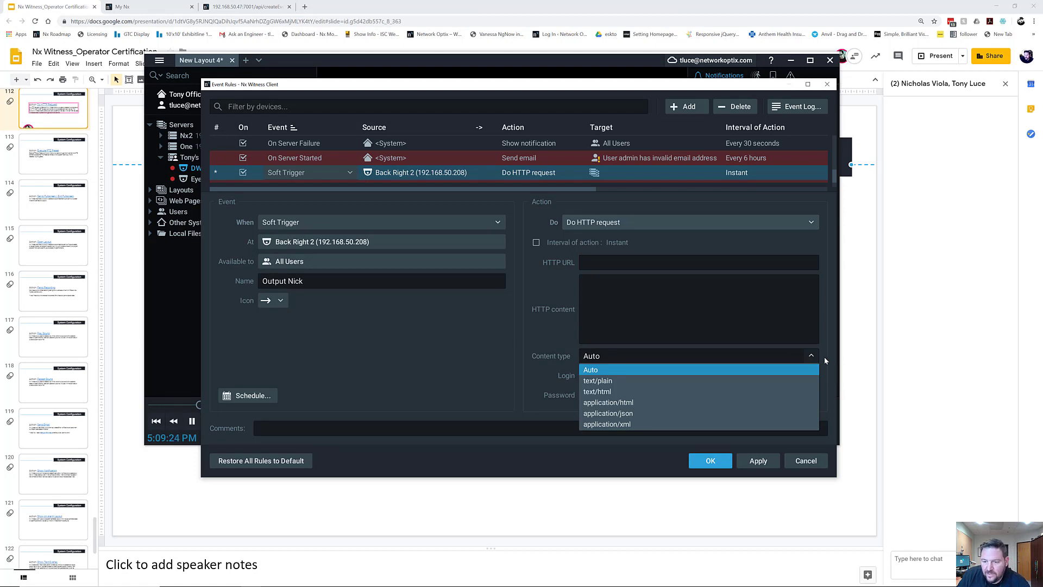
left_click(823, 357)
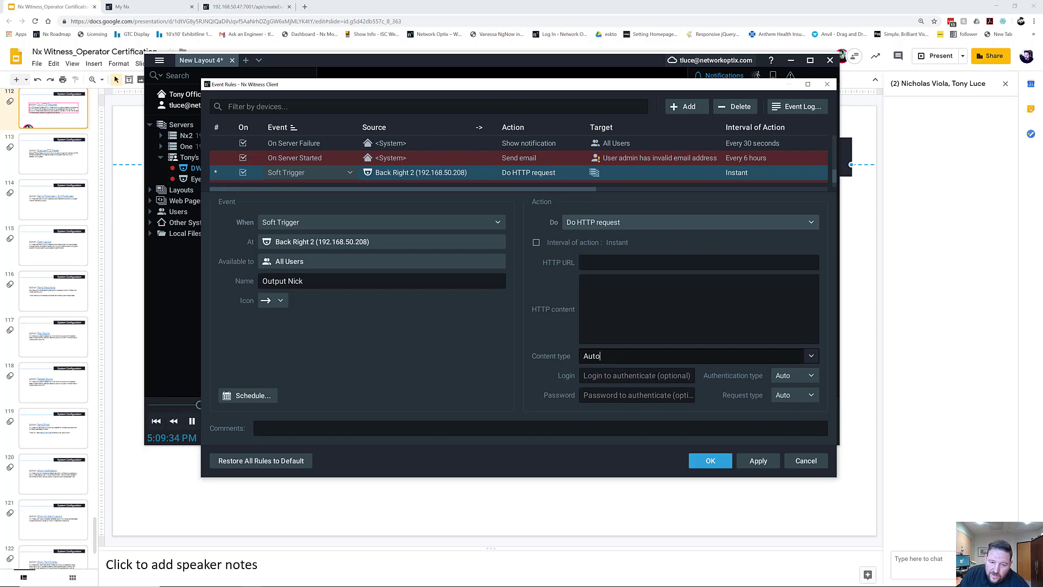
left_click(640, 262)
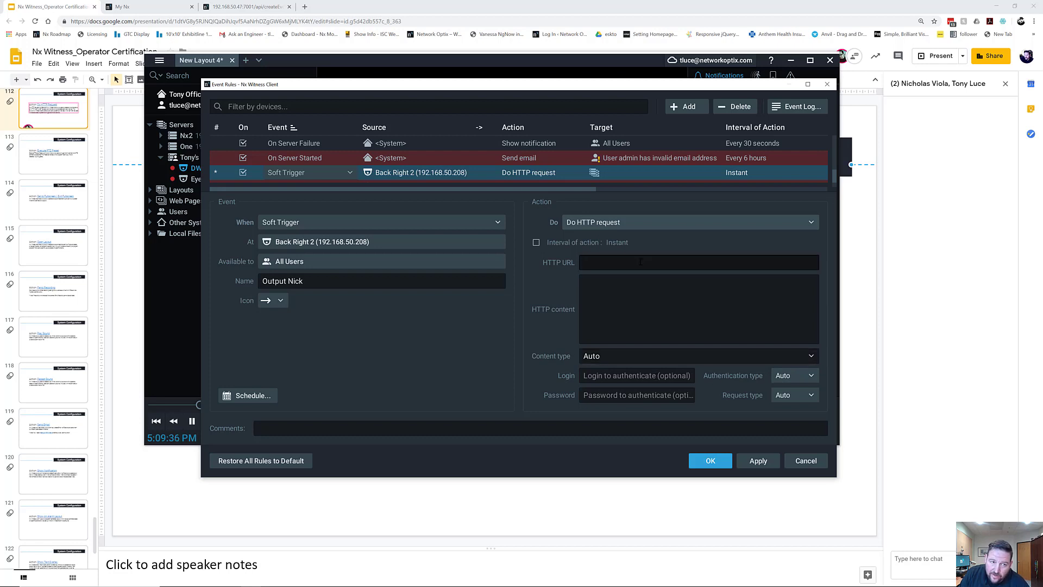
Select and copy the generated HTTP event URL from the Generic Event Generator preview.
left_click(260, 8)
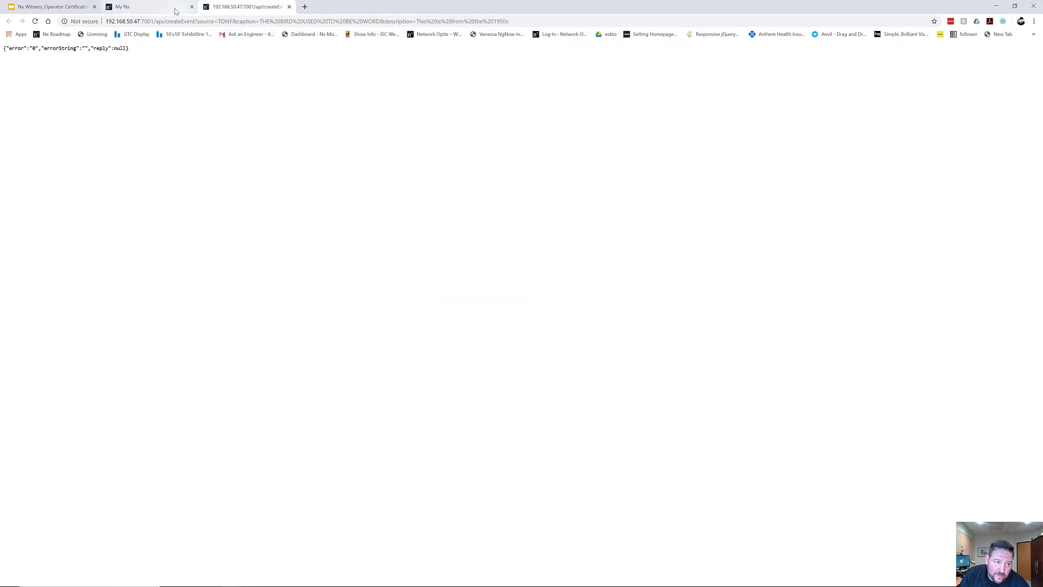
left_click(176, 11)
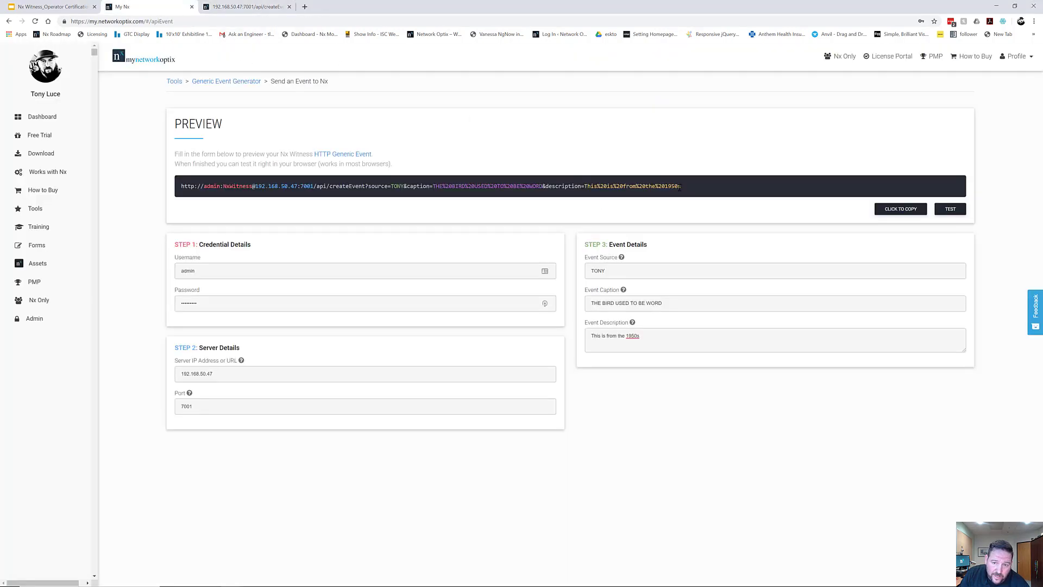
left_click_drag(680, 187, 179, 186)
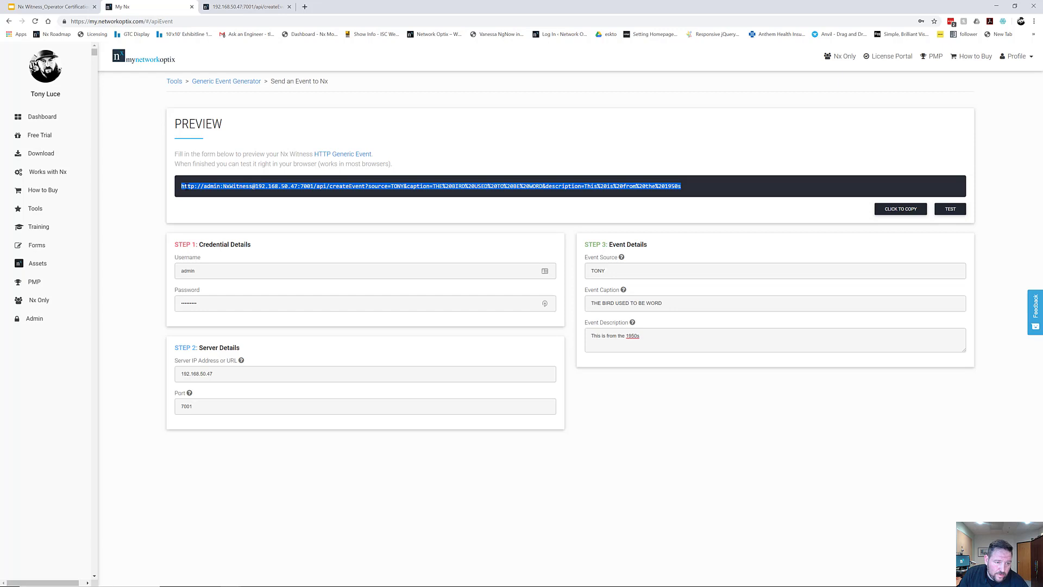
left_click(905, 214)
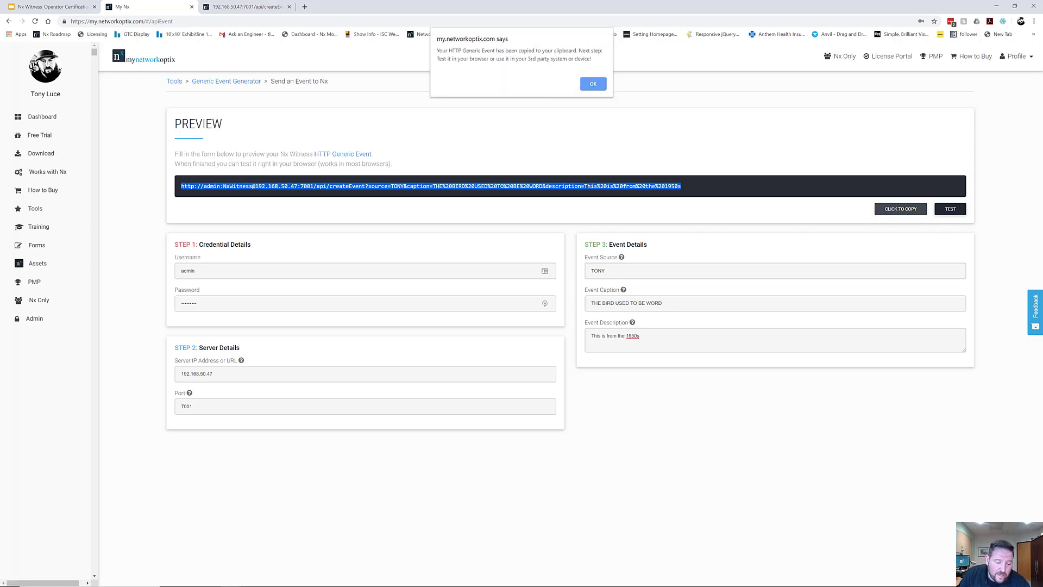
Paste the createEvent URL as the rule's HTTP URL, then apply and confirm with OK.
mouse_move(347, 577)
left_click(249, 578)
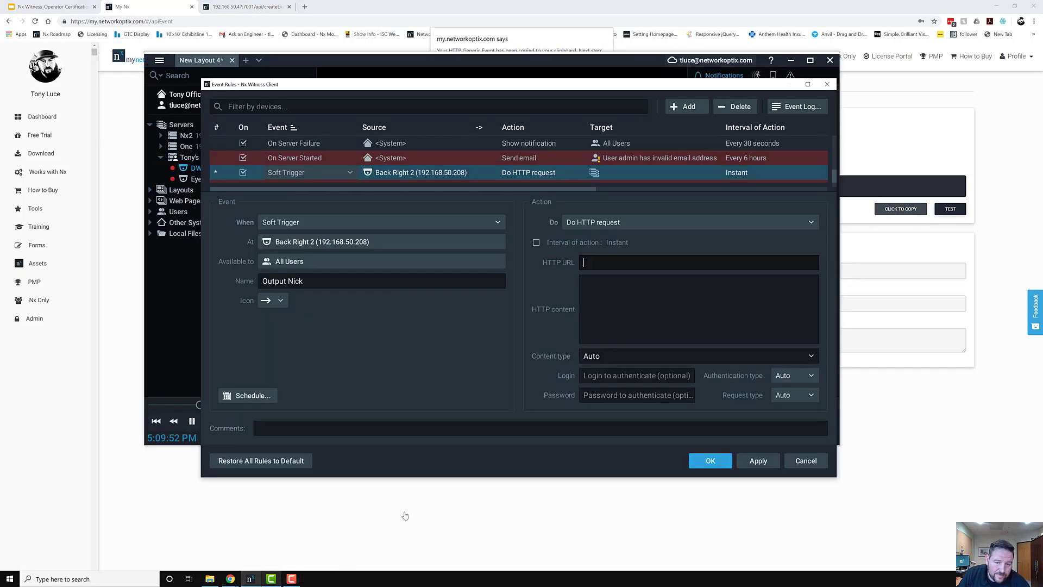
key("ctrl+v")
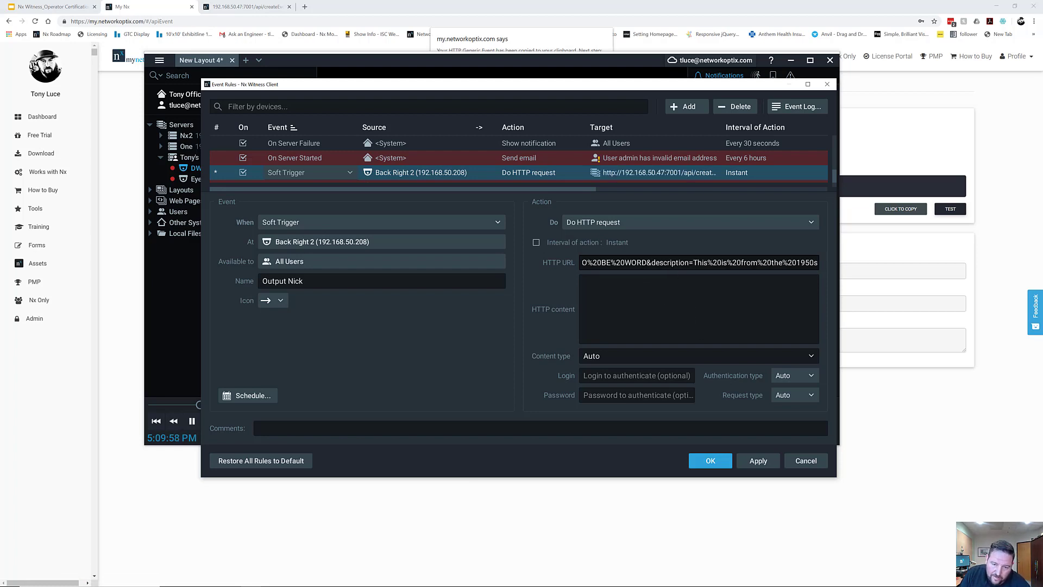
left_click_drag(626, 262, 558, 265)
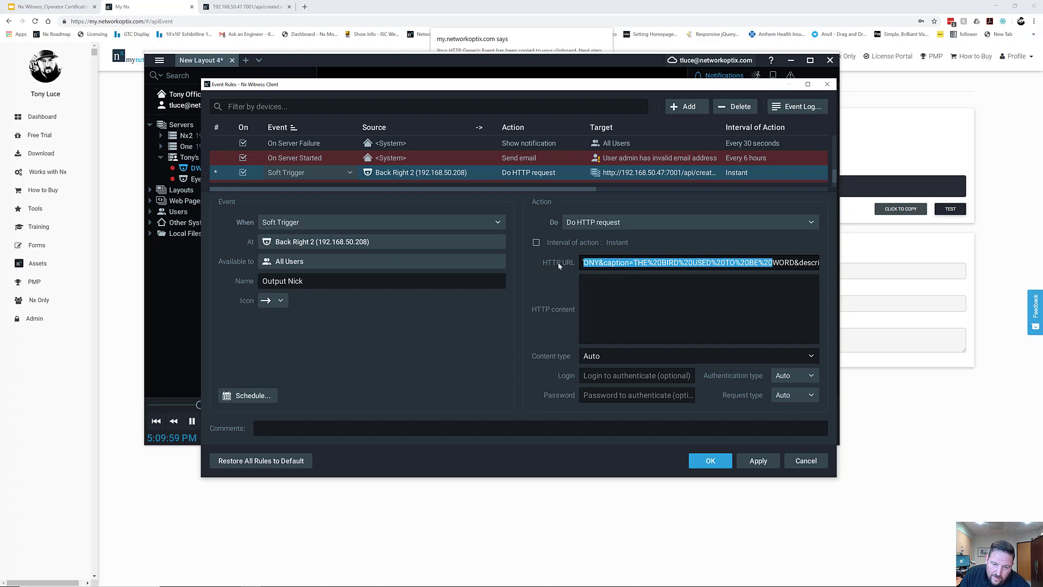
left_click(758, 461)
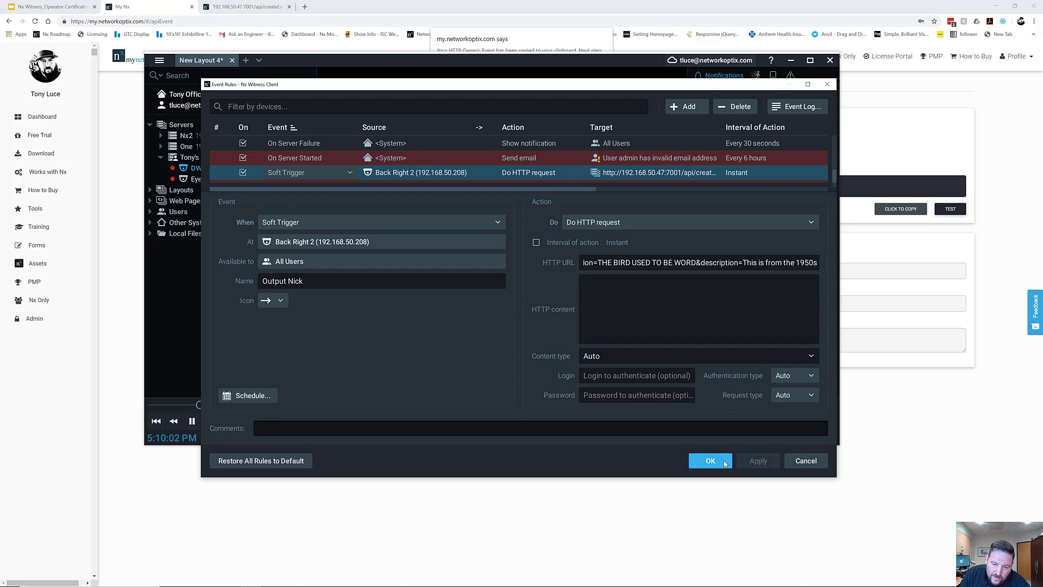
left_click(711, 460)
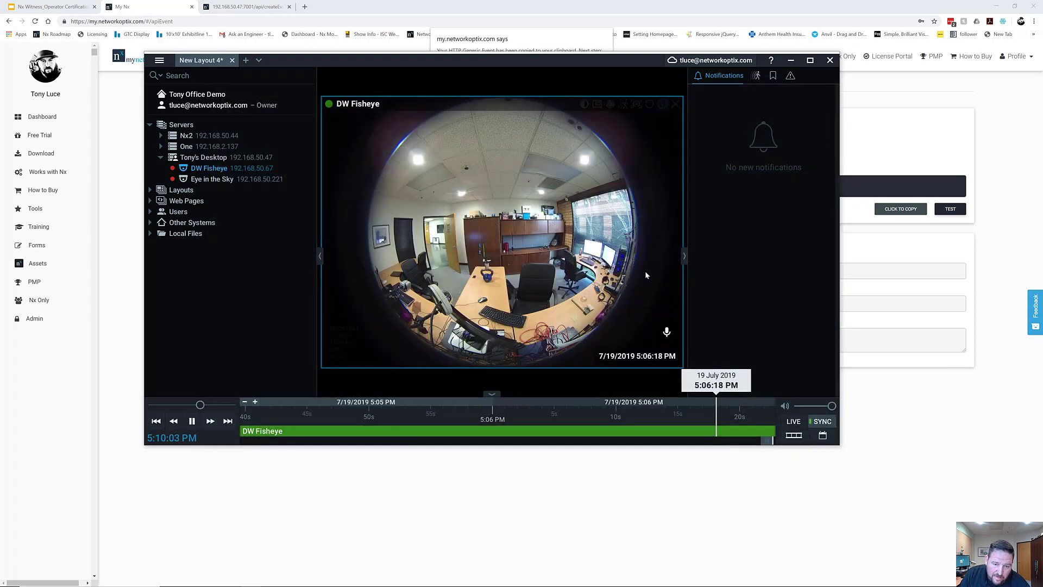
Replace the DW Fisheye tile with Back Right 2 from the Nx2 server.
left_click(677, 103)
double_click(186, 136)
left_click_drag(217, 179, 349, 215)
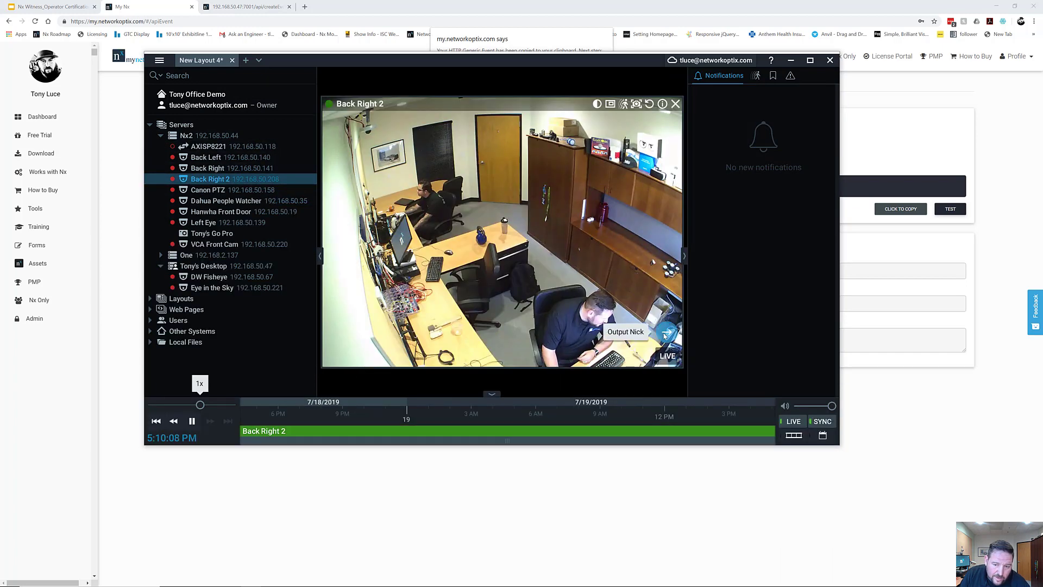
Rename Back Right 2's On Soft Trigger rule from Output Nick to 'Do HTTP' and save.
right_click(628, 285)
left_click(678, 451)
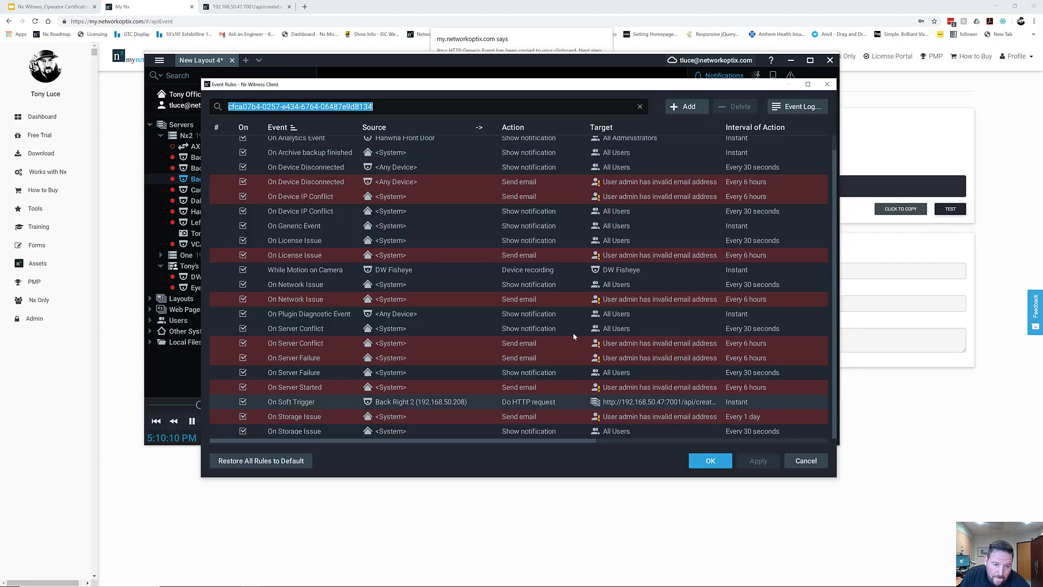
left_click(337, 186)
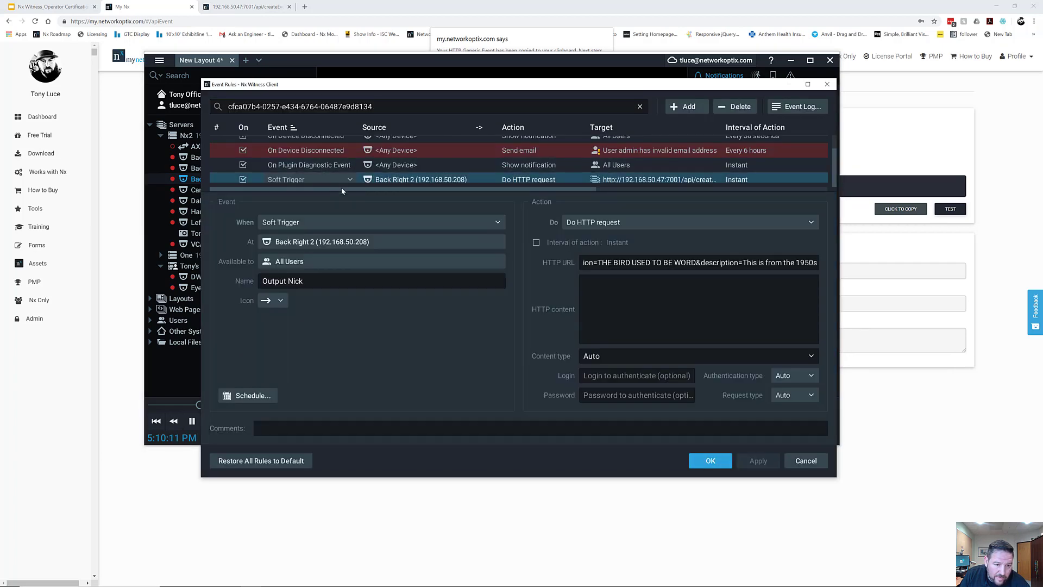
triple_click(330, 280)
type("Do HTTP")
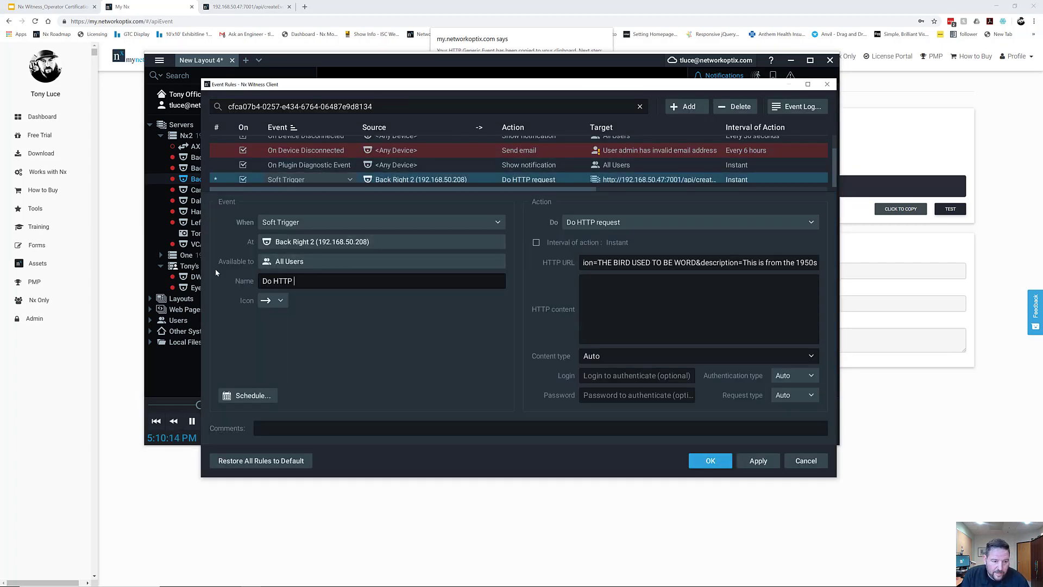
left_click(710, 460)
mouse_move(667, 317)
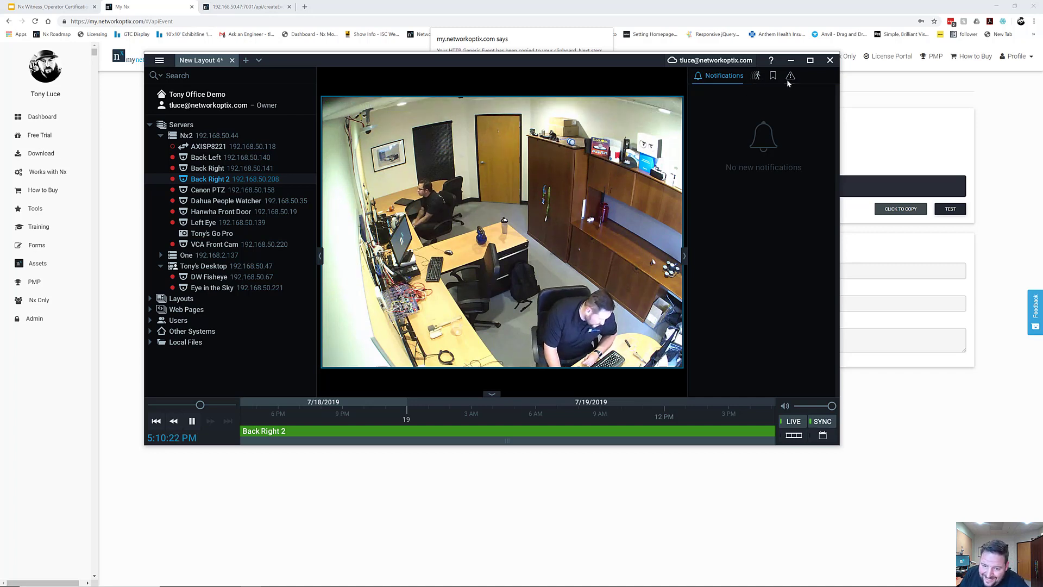
Open Back Right 2's On Soft Trigger rule and review the start of its HTTP URL.
mouse_move(671, 249)
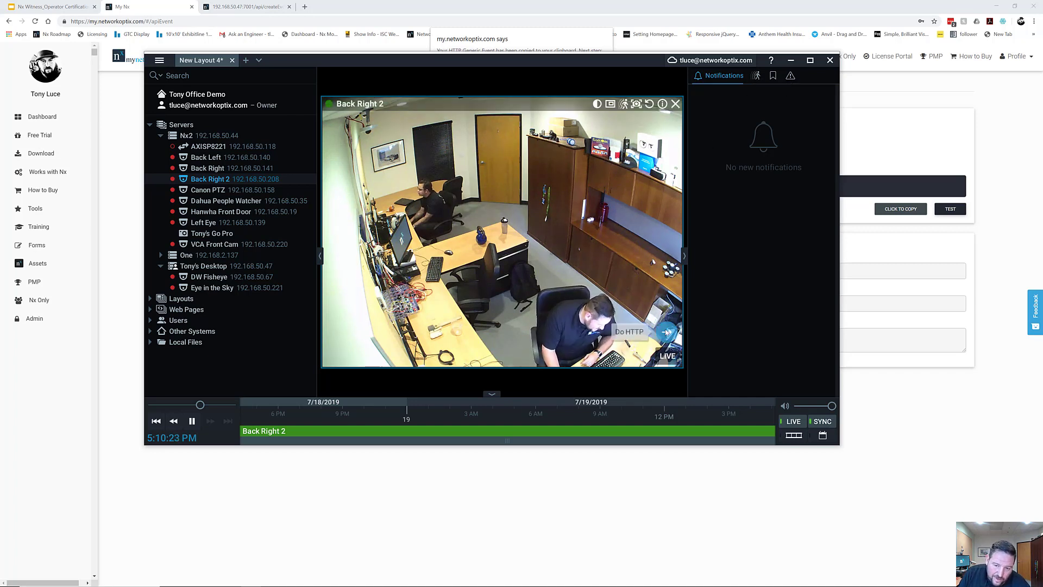
right_click(651, 278)
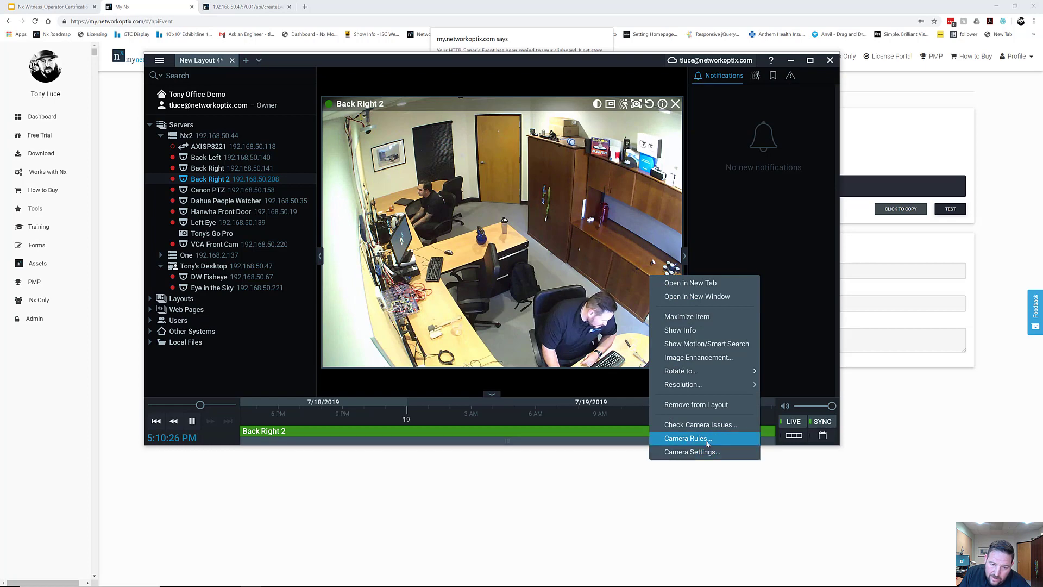
left_click(674, 435)
left_click(651, 187)
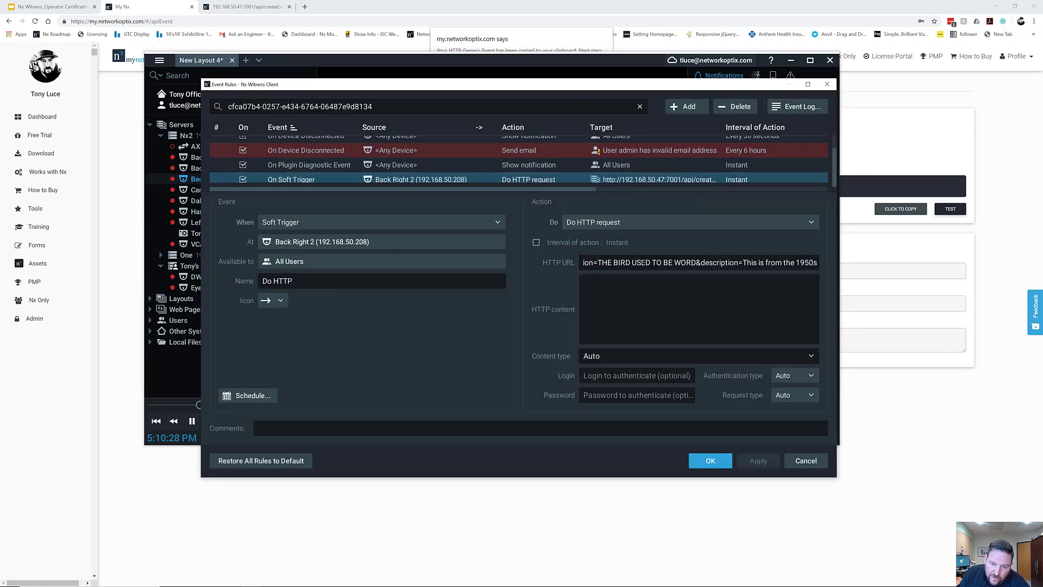
triple_click(684, 264)
key("Home")
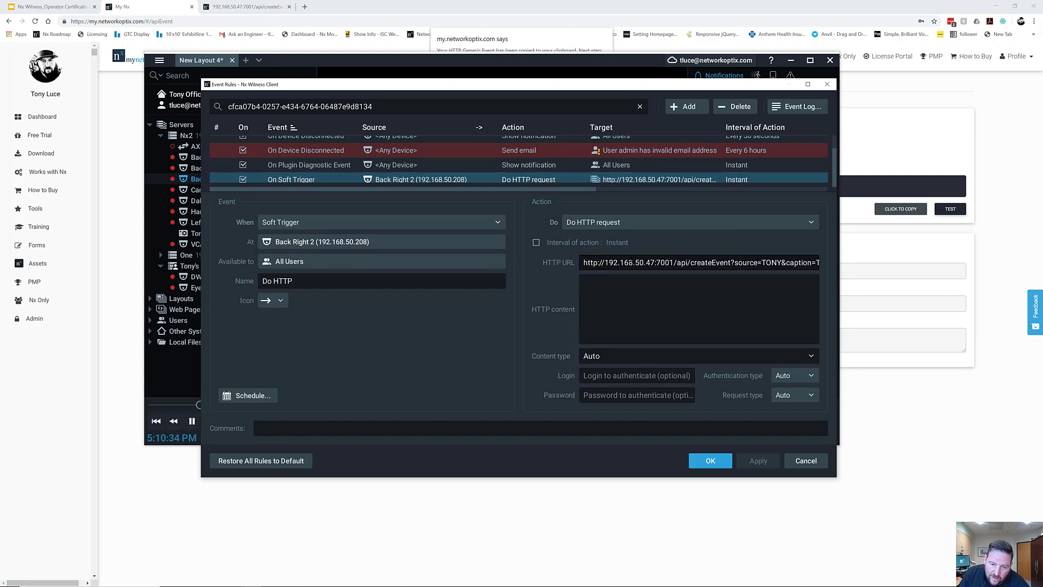
key("Right")
key("Right")
key("Right")
key("Right")
Enter the request's login and password, then apply the rule.
left_click(633, 375)
type("admin")
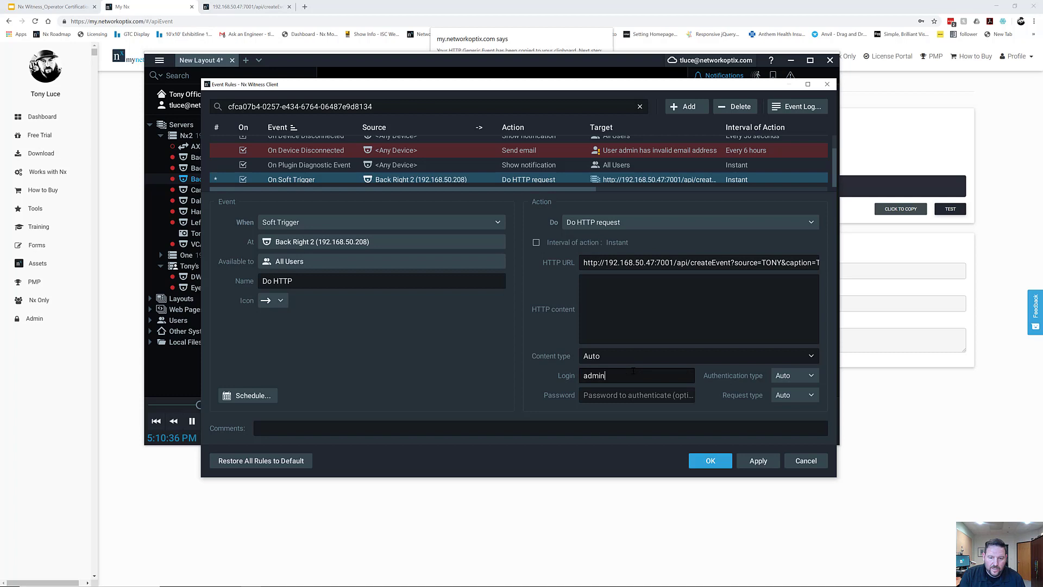
key("Tab")
type("admin1234")
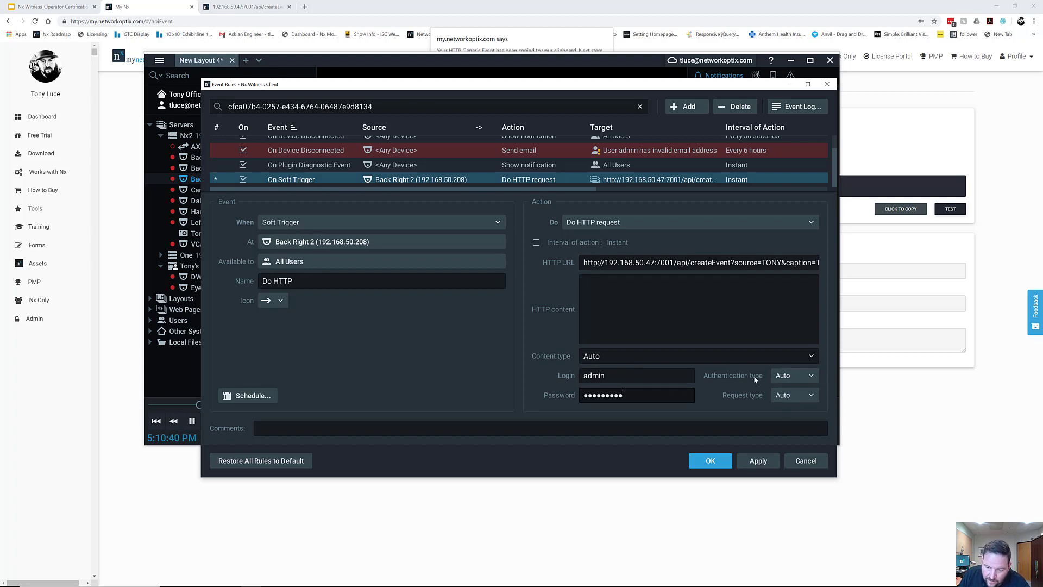
left_click(757, 460)
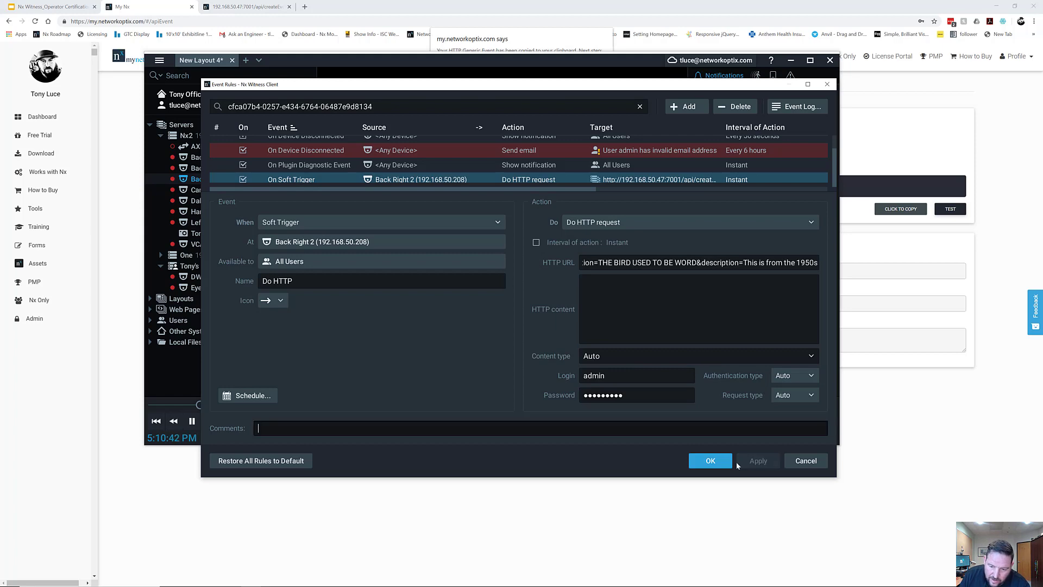
Close the rules and fire the Do HTTP soft trigger on the Back Right 2 tile.
left_click(710, 460)
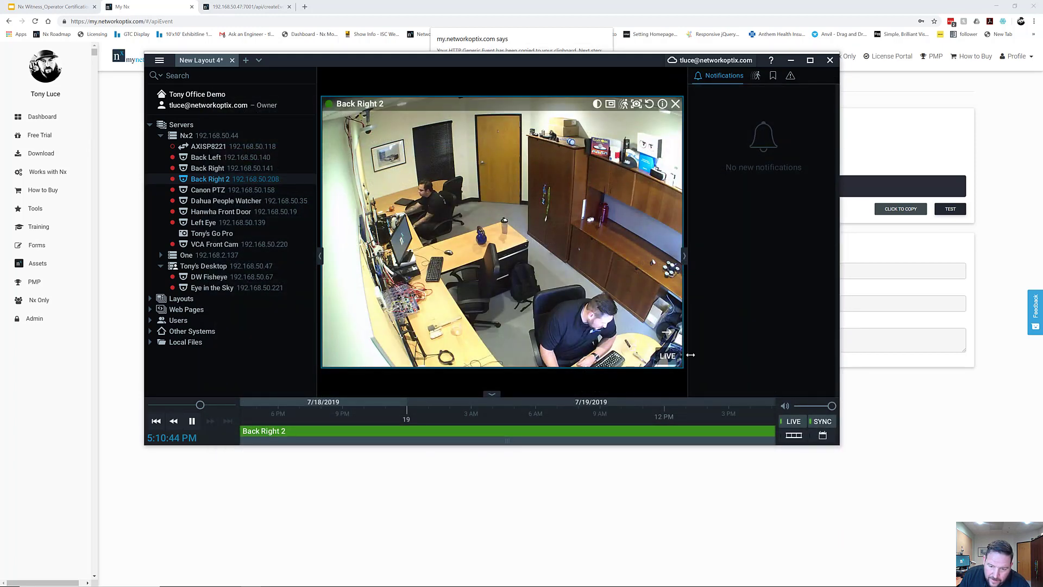
left_click(667, 331)
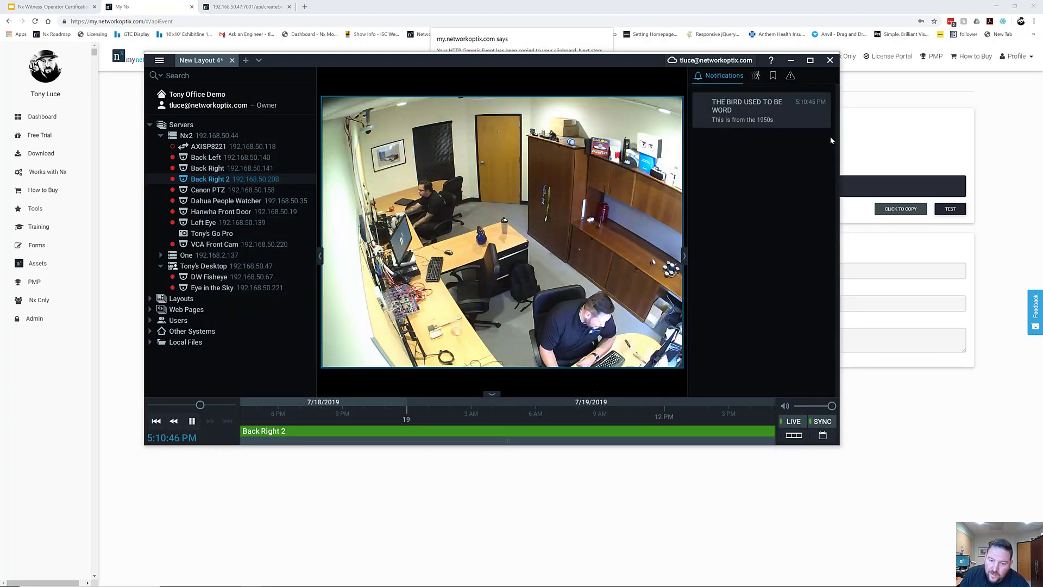
mouse_move(739, 109)
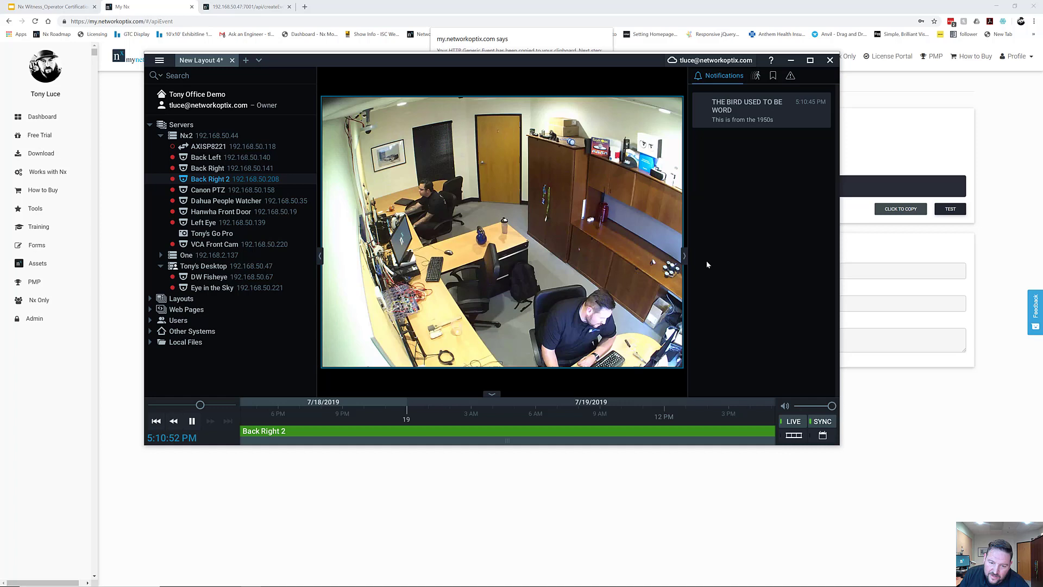
mouse_move(661, 338)
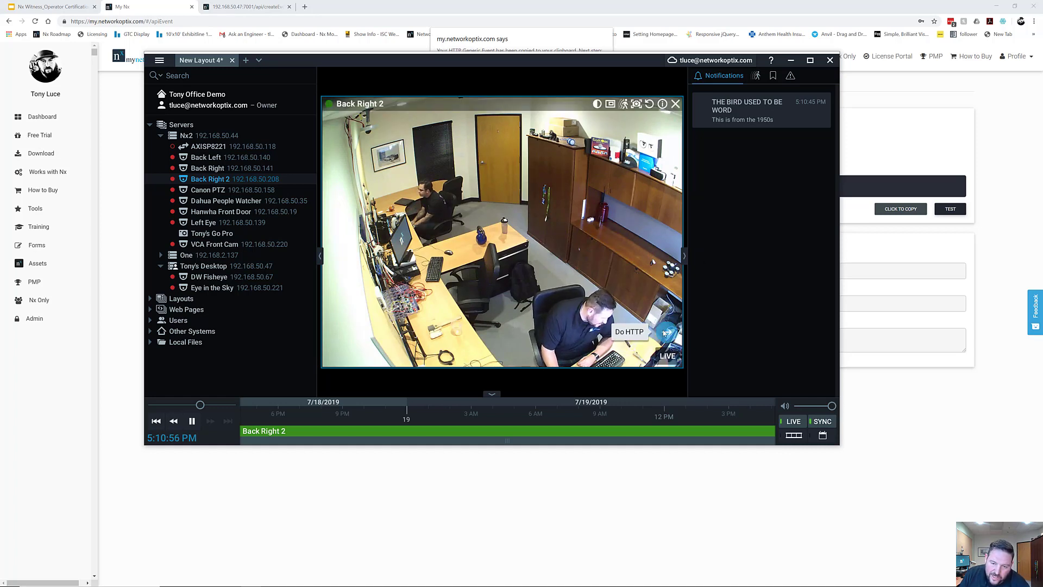
right_click(597, 275)
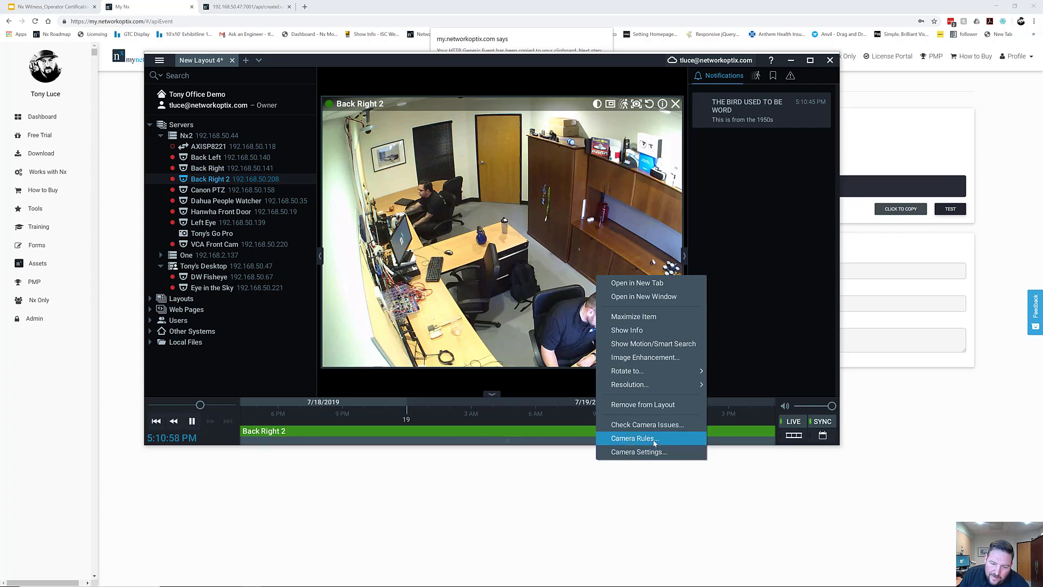
left_click(652, 438)
left_click(565, 187)
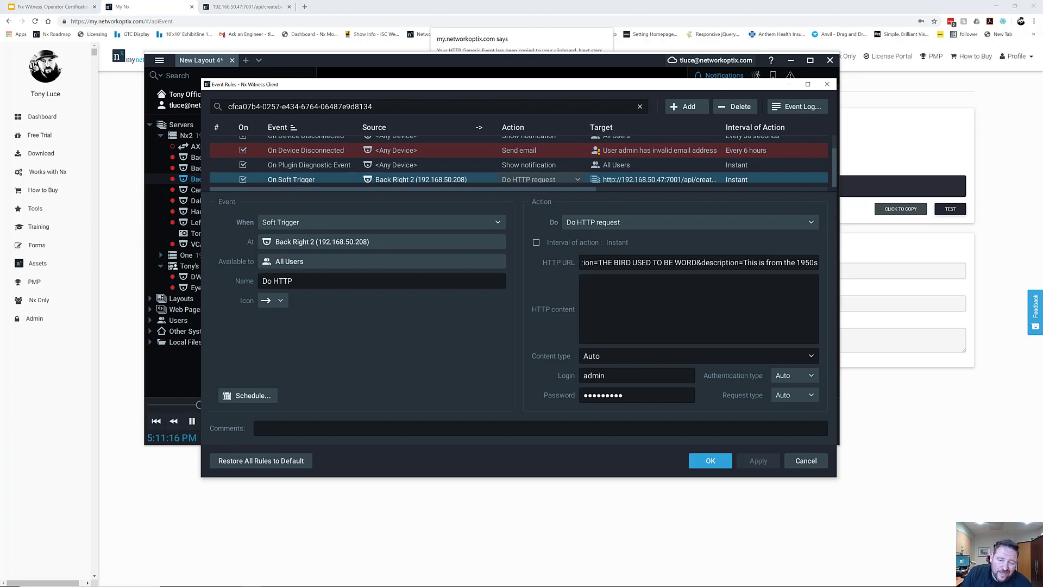
left_click(827, 83)
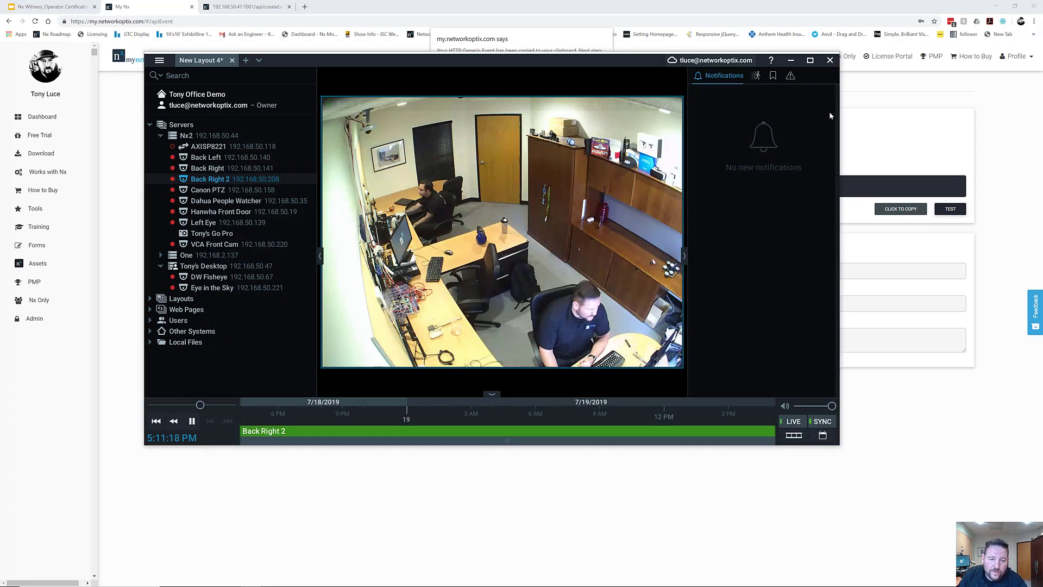